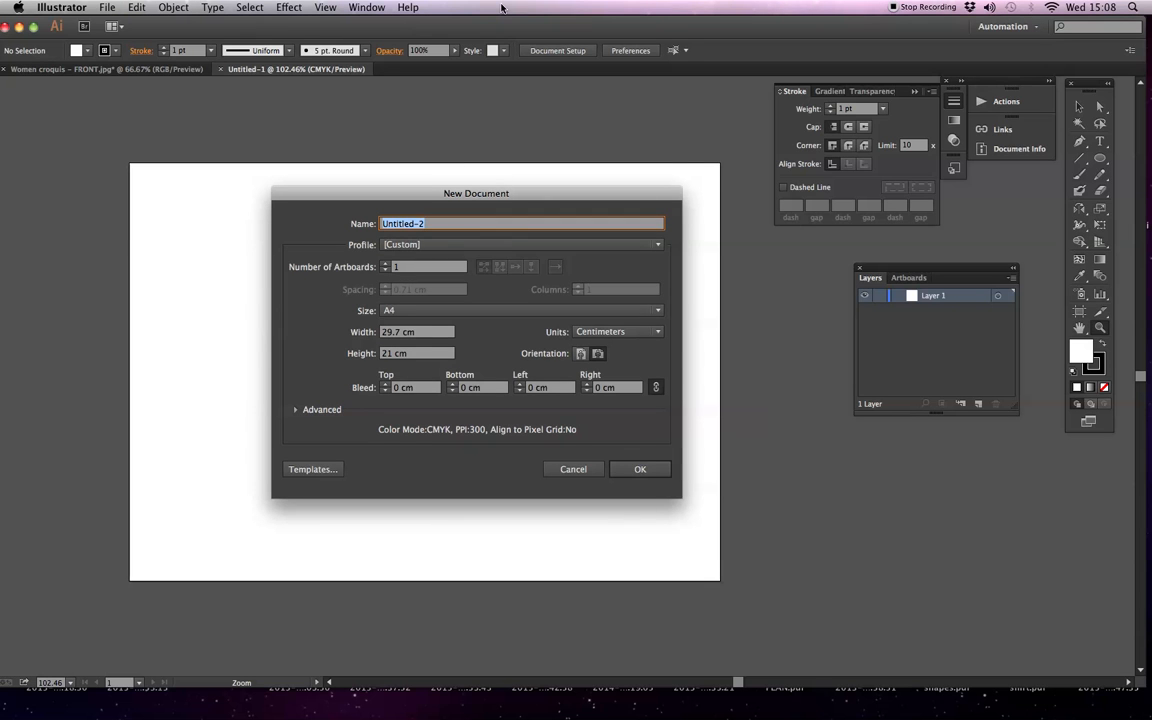
Create a one-artboard document named "artboard example" in A4 size with portrait orientation
type("artboard example")
left_click(582, 354)
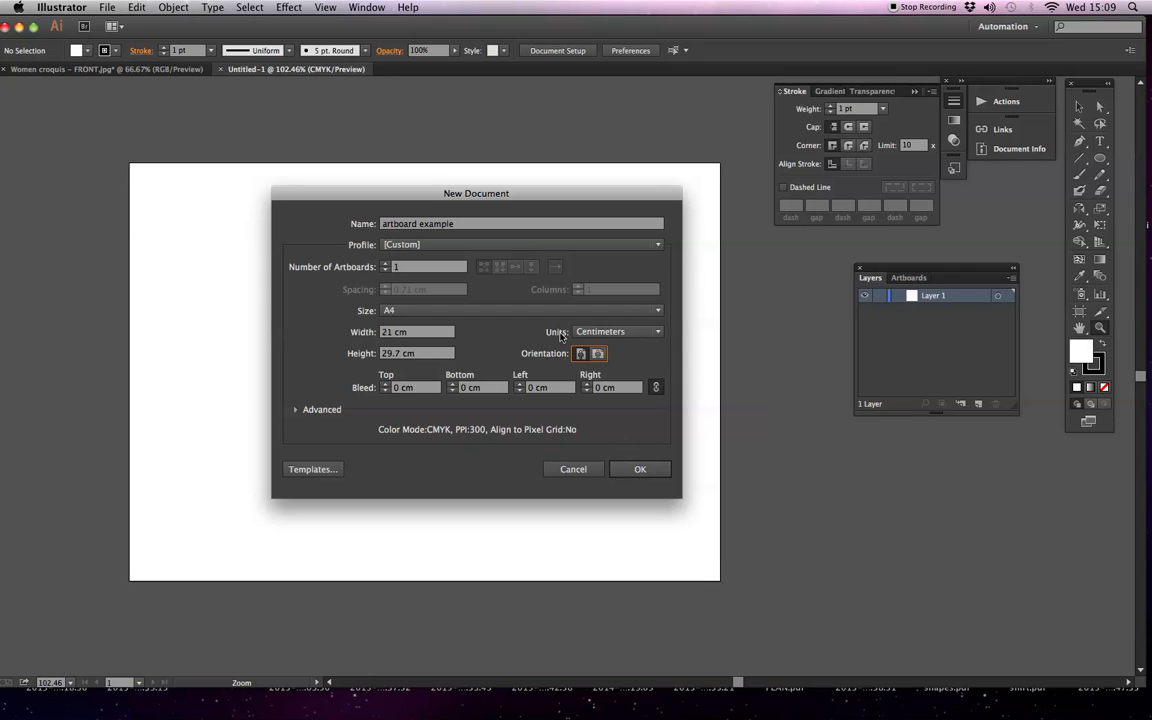
left_click(645, 469)
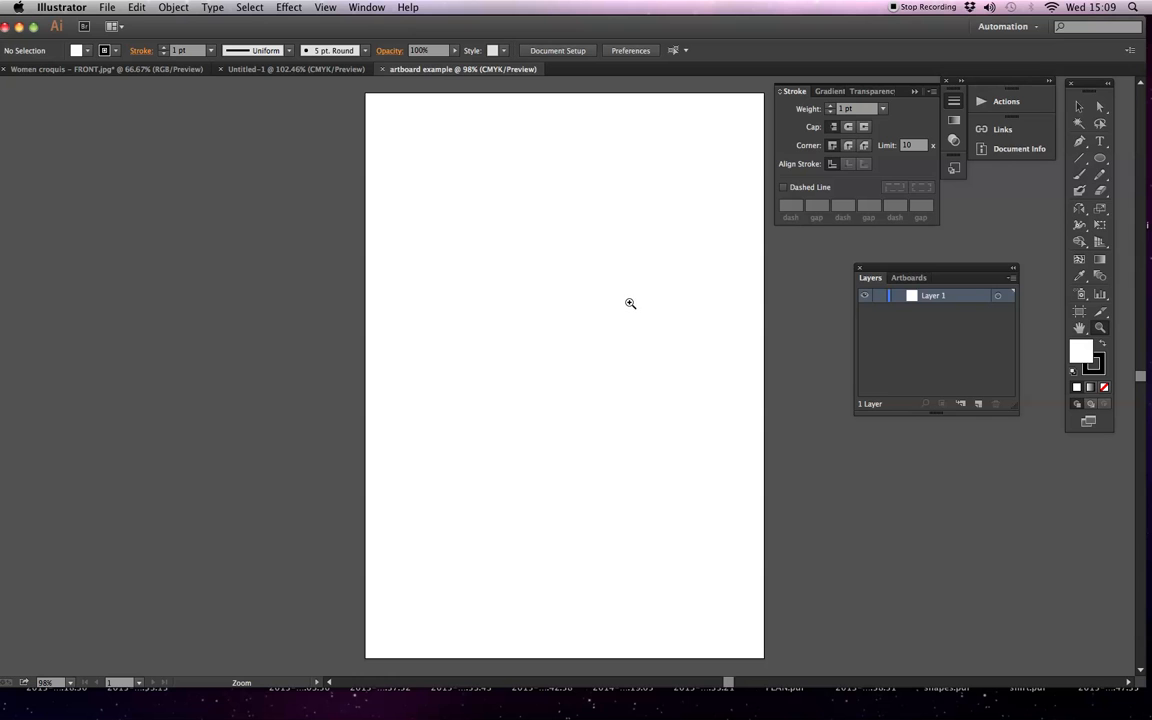
Collapse the Stroke panel, and move the Layers panel and the toolbox to clear space around the artboard
key("h")
left_click_drag(630, 319, 625, 321)
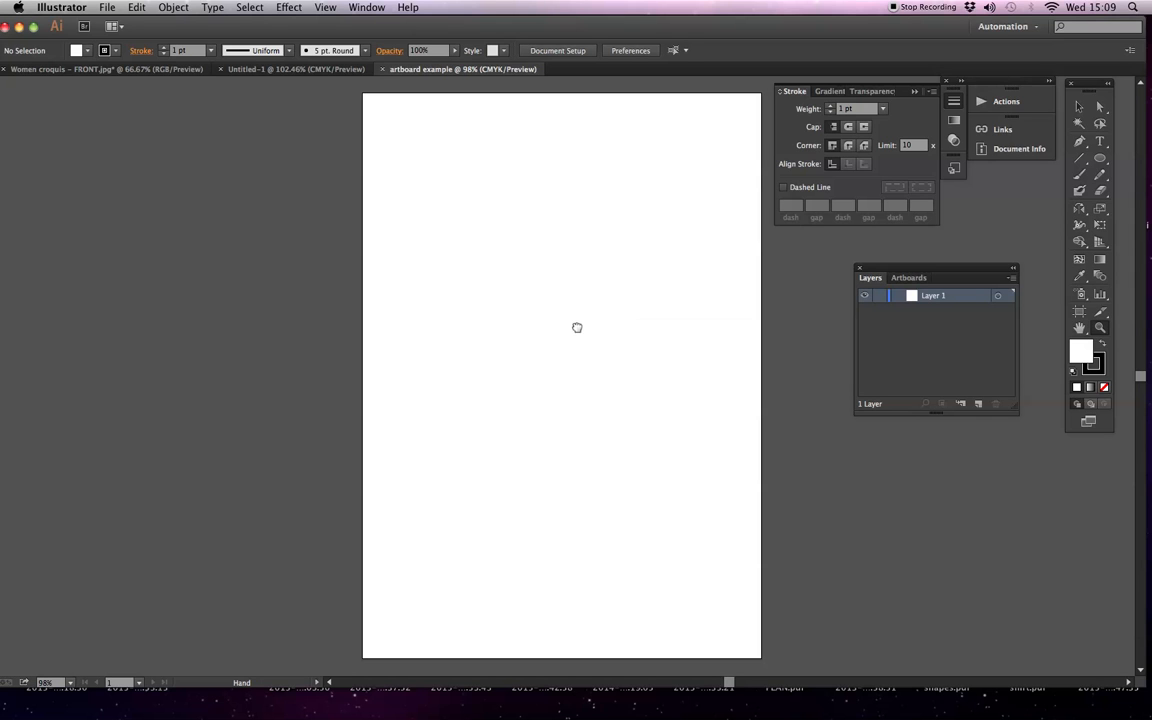
left_click_drag(448, 324, 303, 321)
scroll(303, 321, "left", 1)
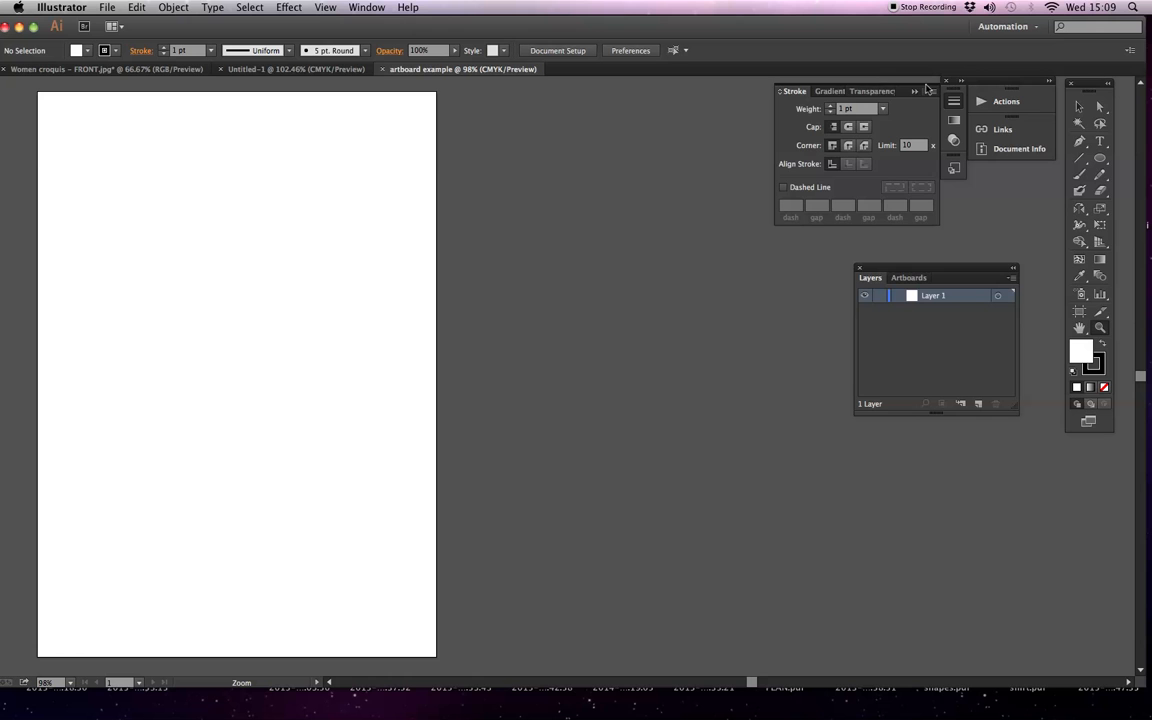
left_click(915, 93)
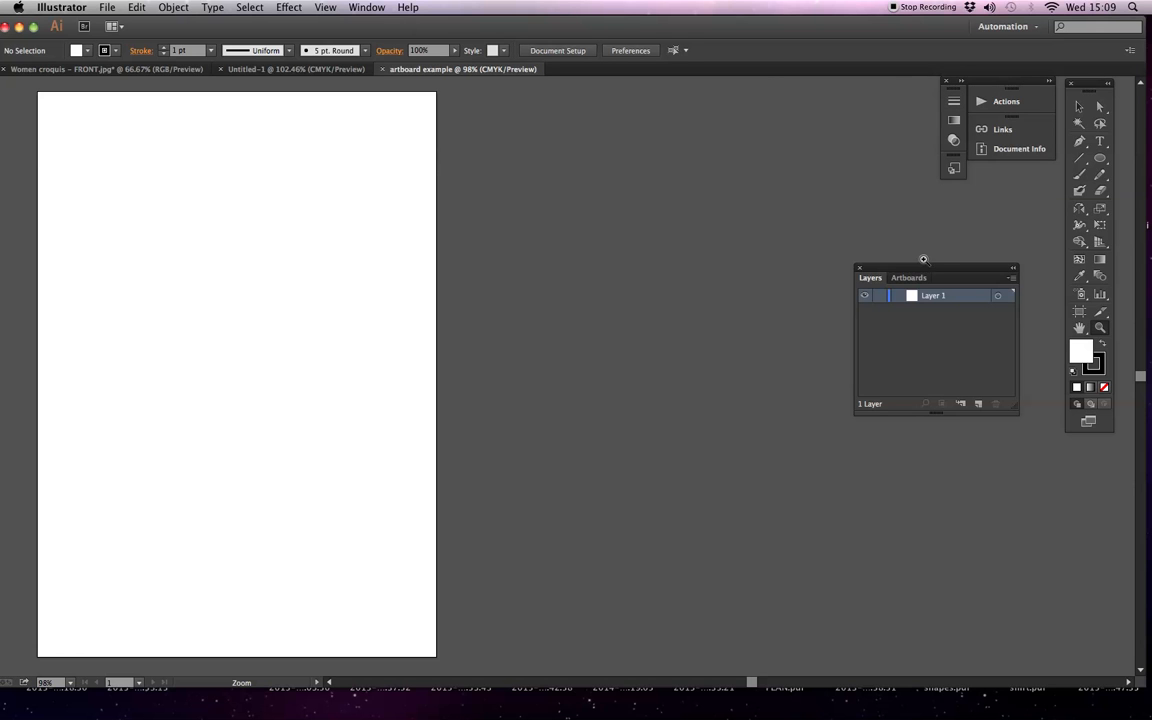
mouse_move(931, 279)
left_mouse_down()
mouse_move(938, 414)
mouse_move(1016, 533)
left_mouse_up()
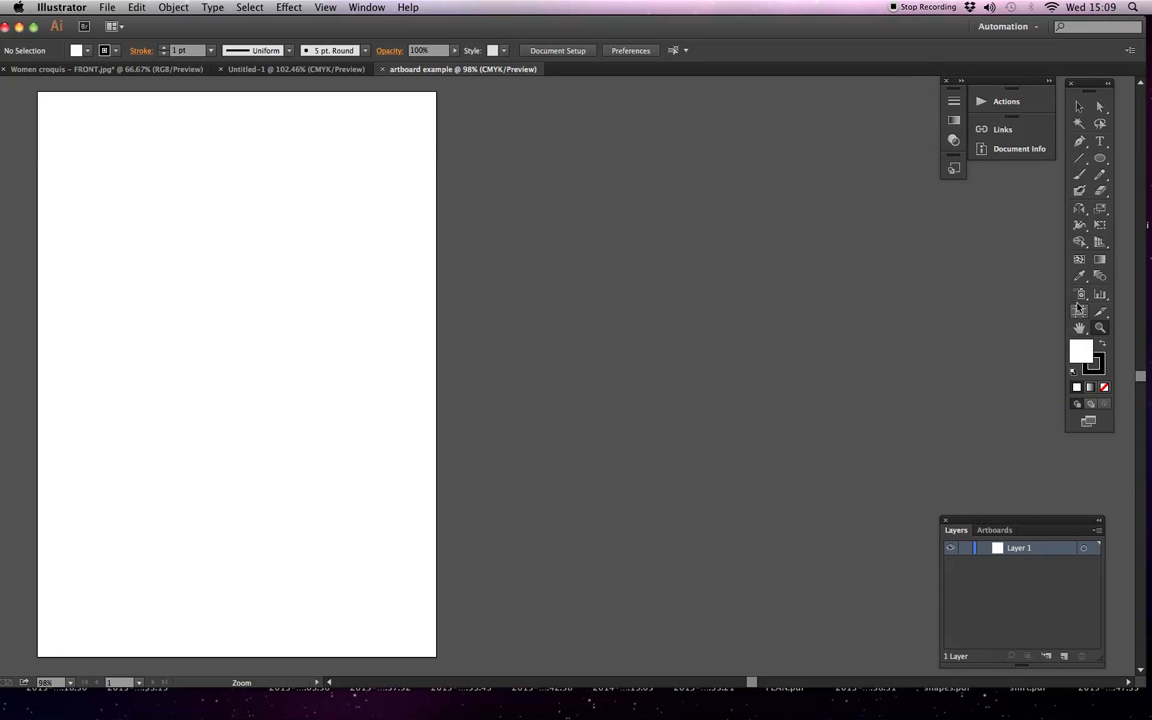
left_click_drag(1093, 78, 797, 74)
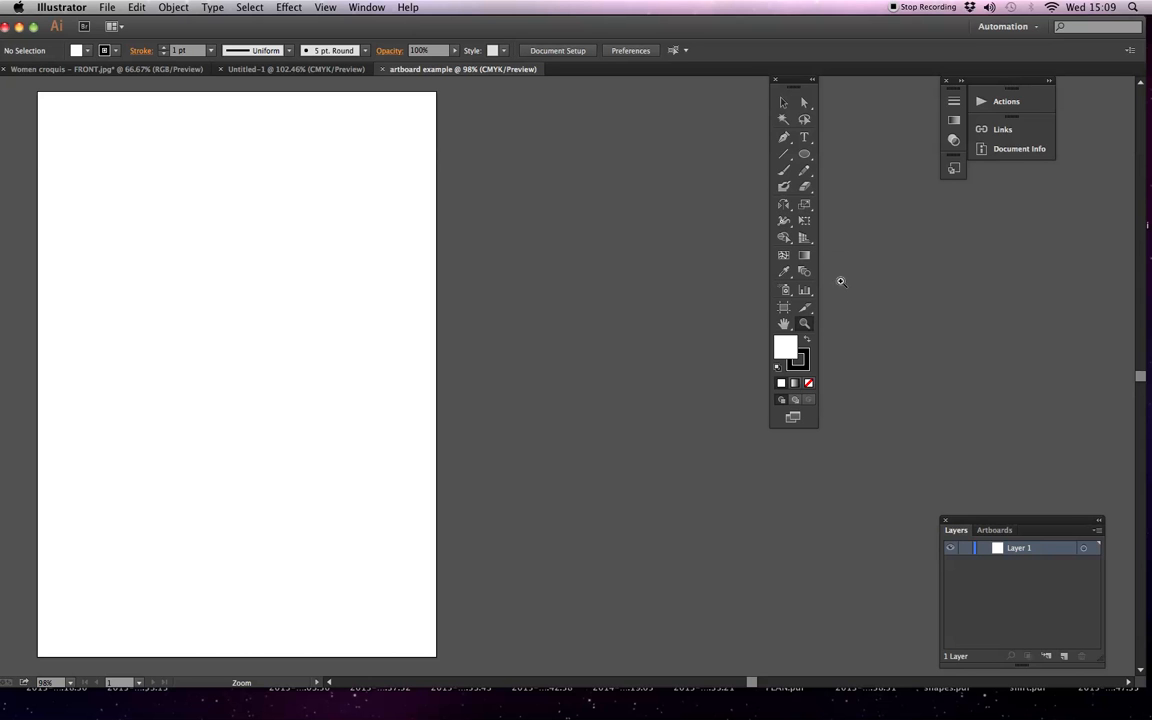
Move the A4 artboard with the Artboard tool about 23.5 cm to the right
left_click(785, 325)
left_click_drag(380, 331, 406, 339)
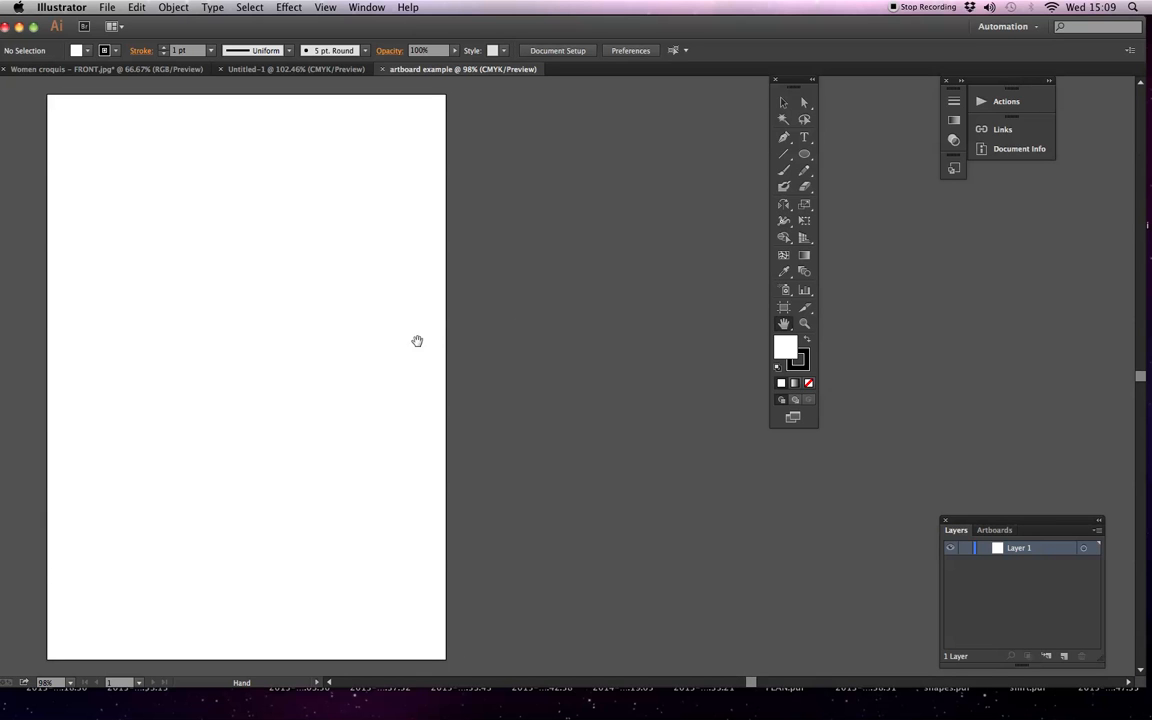
left_click(785, 310)
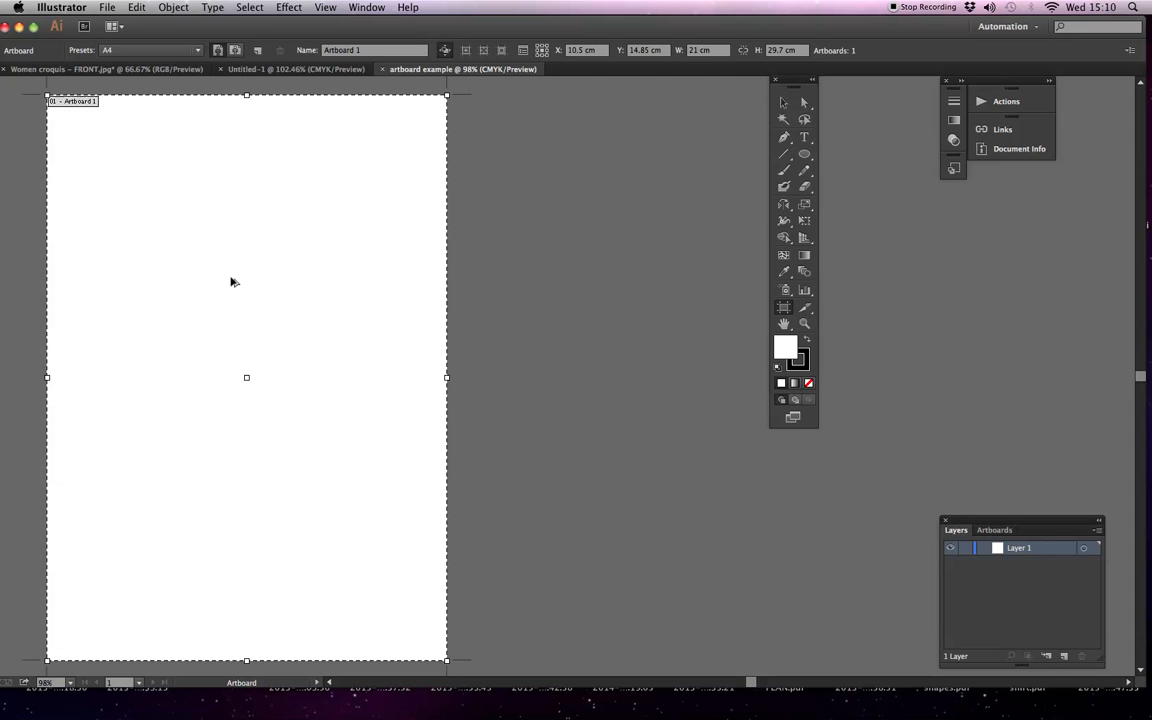
left_click_drag(232, 281, 676, 275)
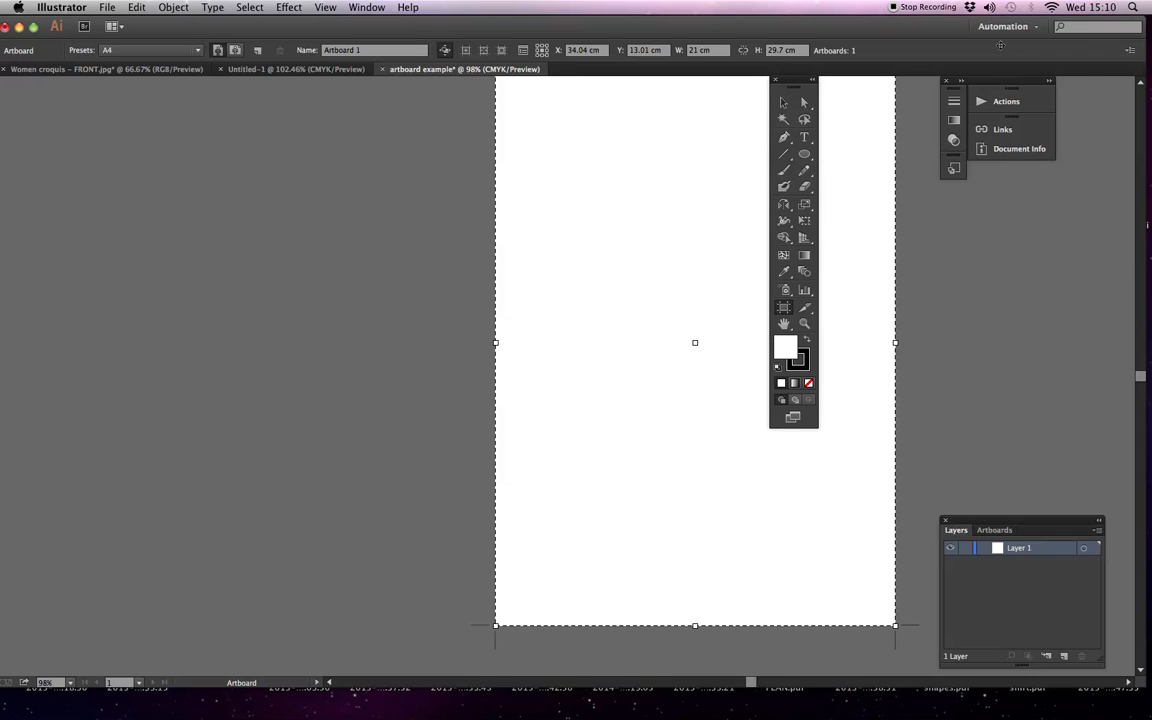
key("super+z")
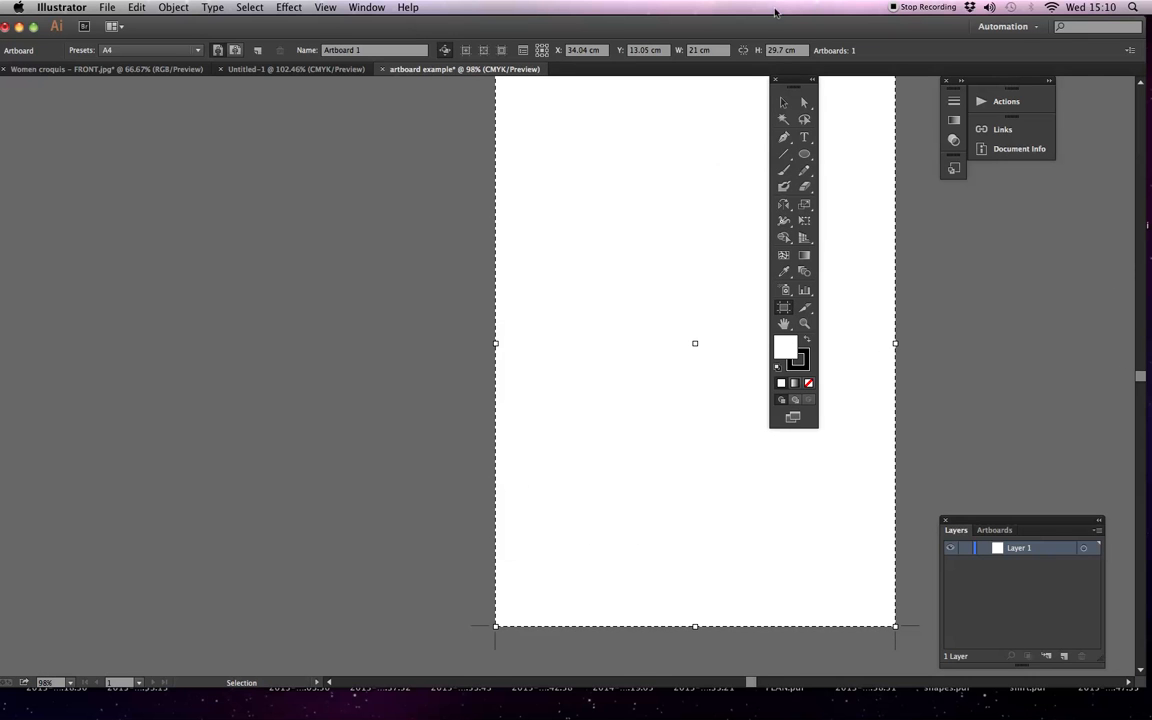
Duplicate the A4 artboard directly to the right of the original, leaving a narrow gap, and leave artboard editing
key("super+minus")
key("super+minus")
key("super+minus")
left_click_drag(530, 324, 417, 307)
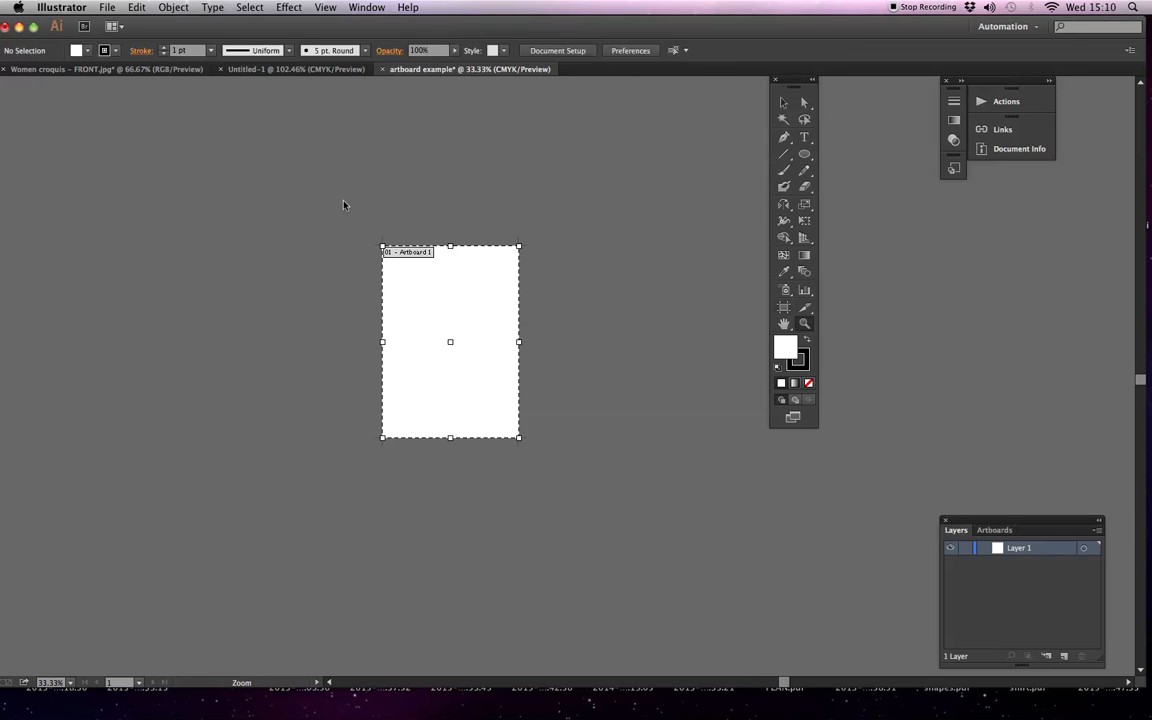
left_click(805, 324)
left_click(789, 306)
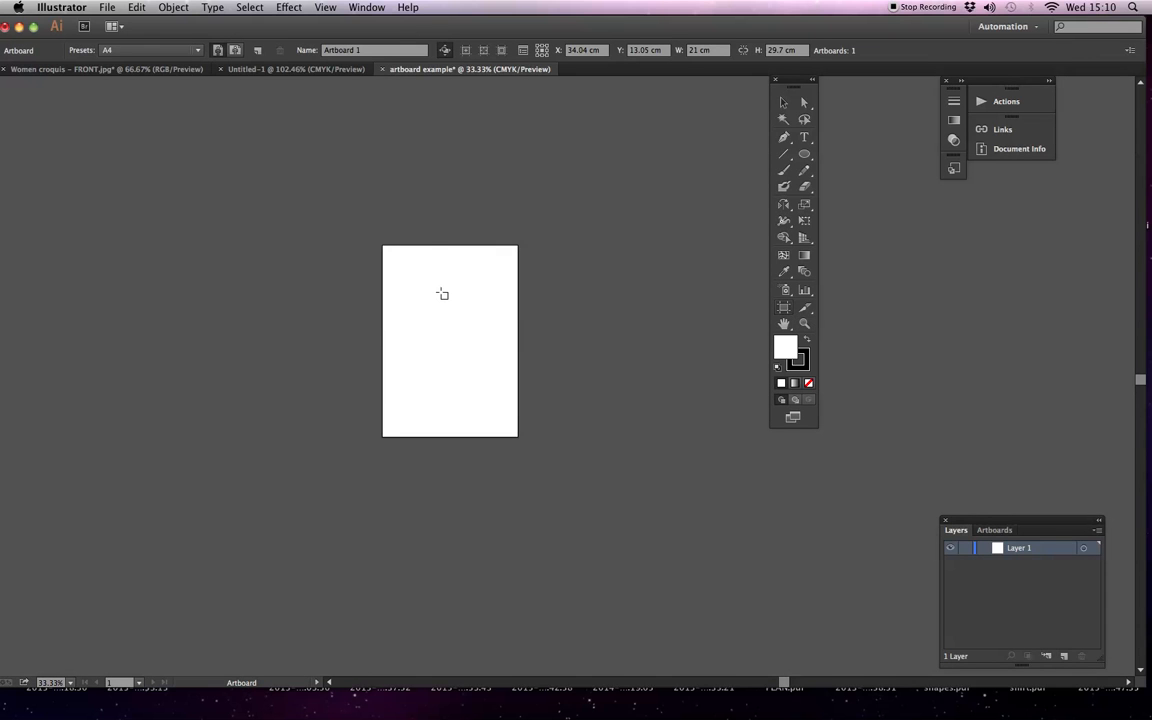
left_click(443, 294)
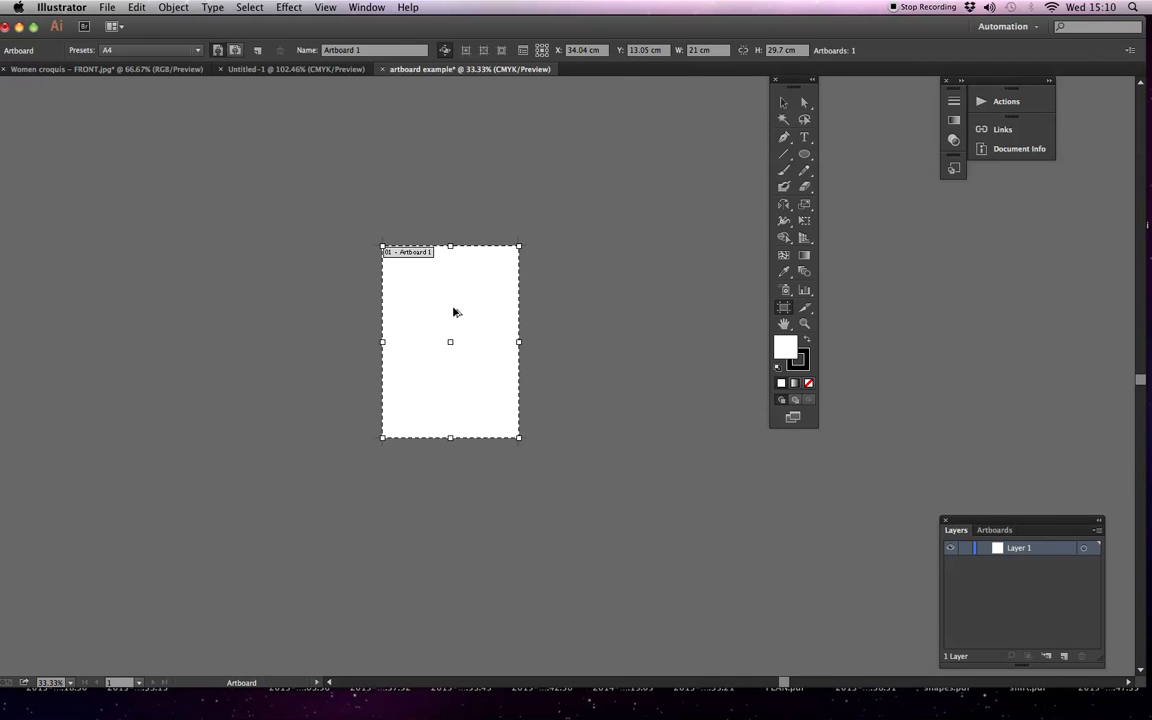
left_click_drag(458, 309, 592, 310)
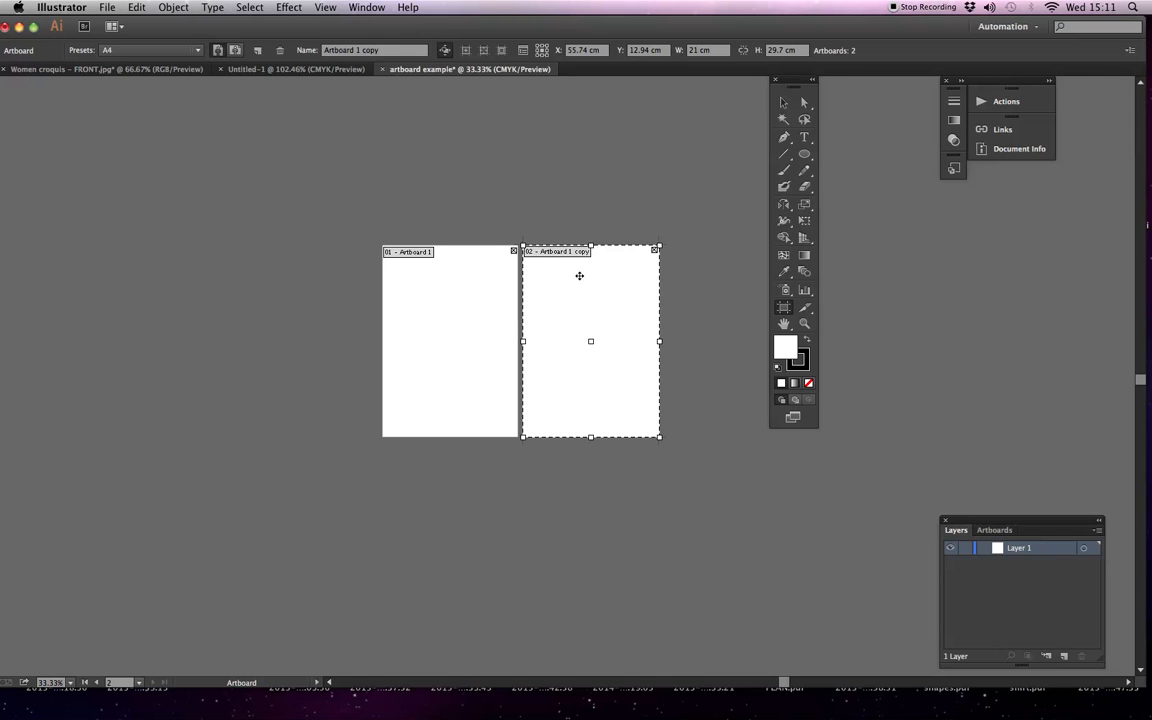
key("Escape")
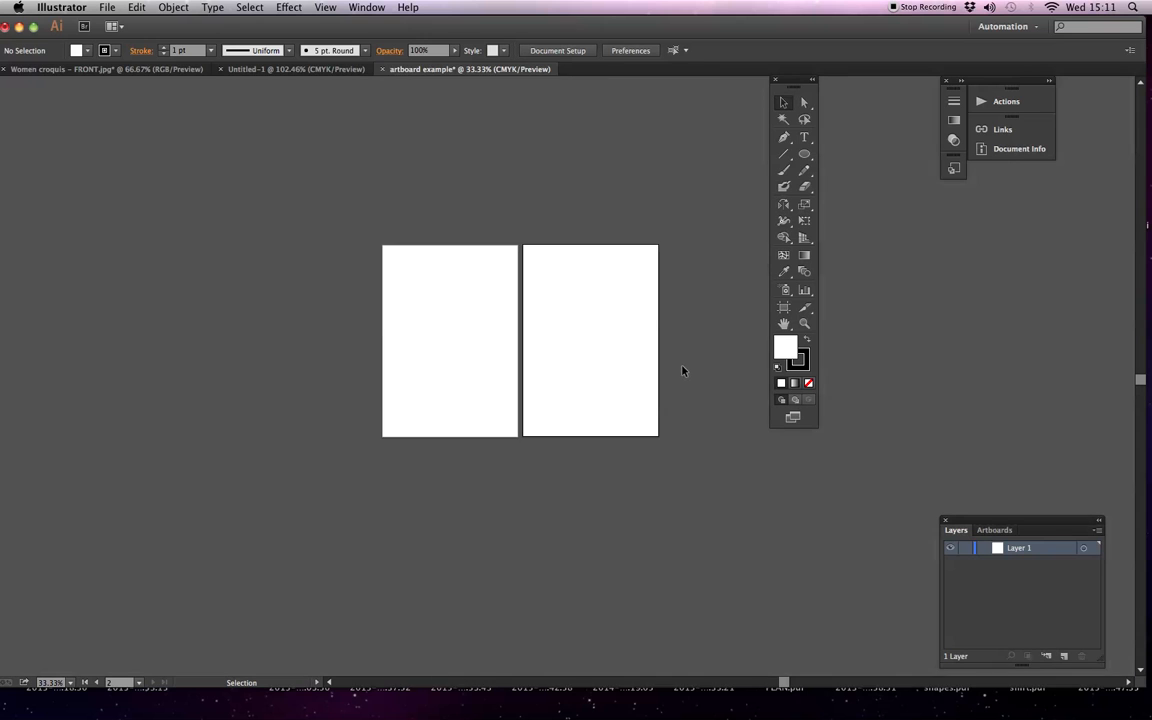
Move the toolbox out of the way and draw a third artboard, about 21.7 by 29.95 cm, right of the copy
left_click_drag(795, 84, 953, 176)
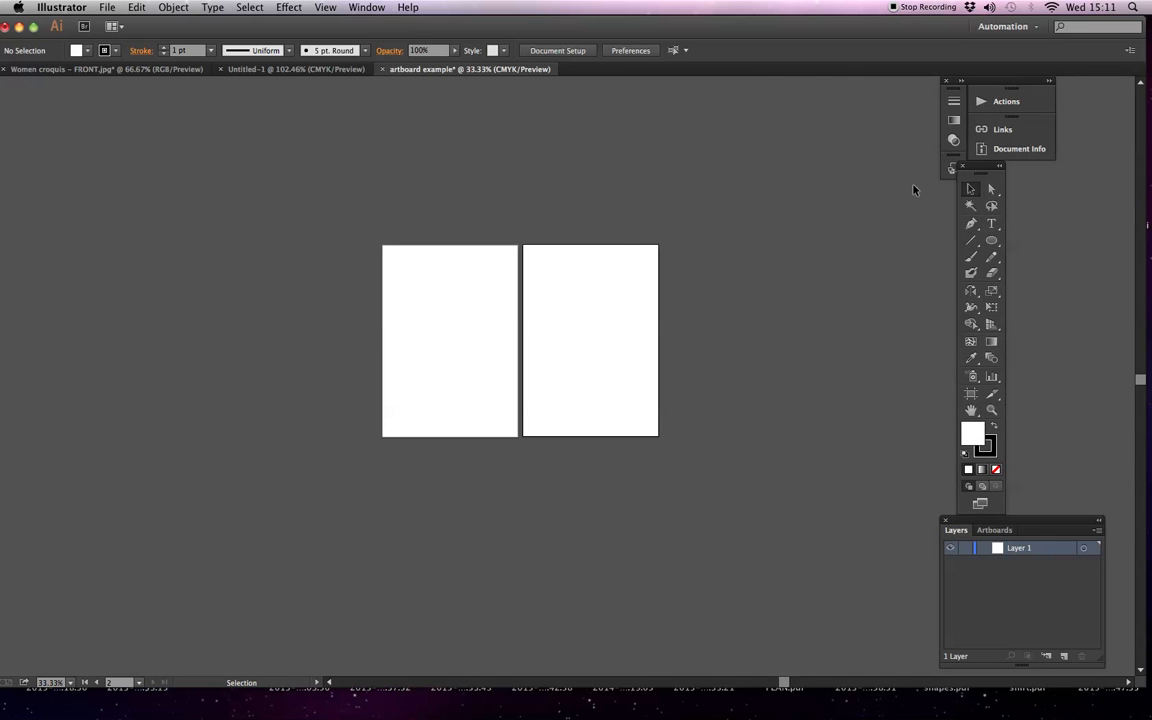
left_click(970, 395)
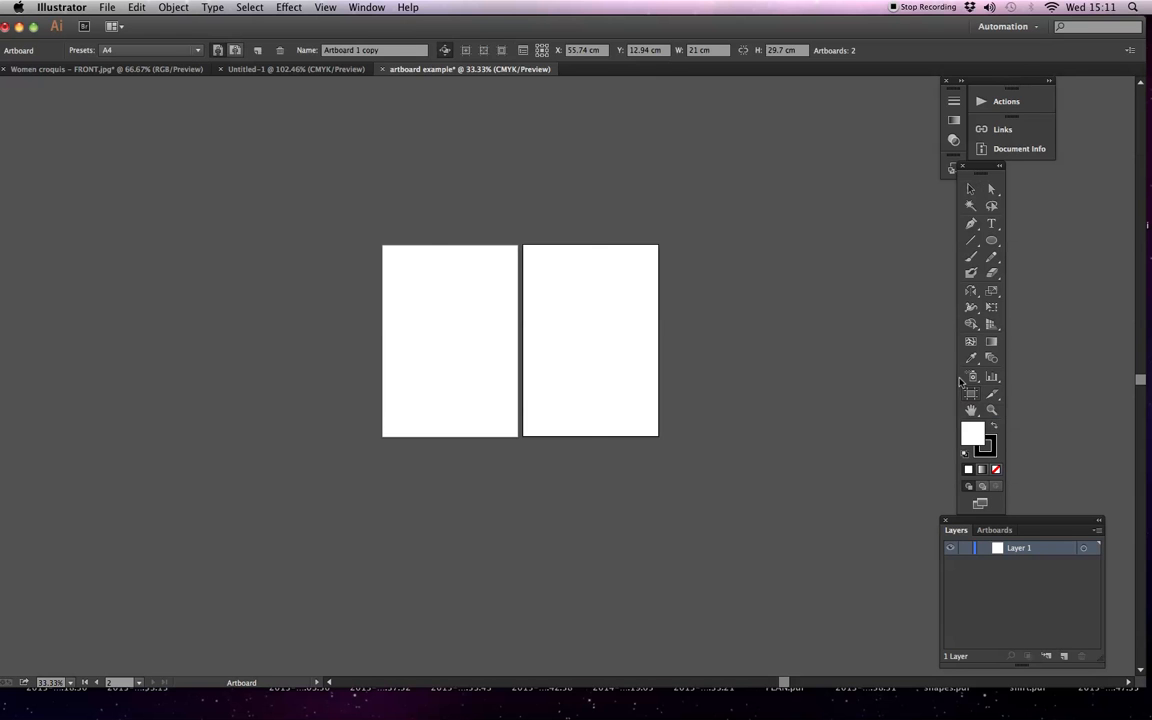
left_click_drag(676, 245, 818, 441)
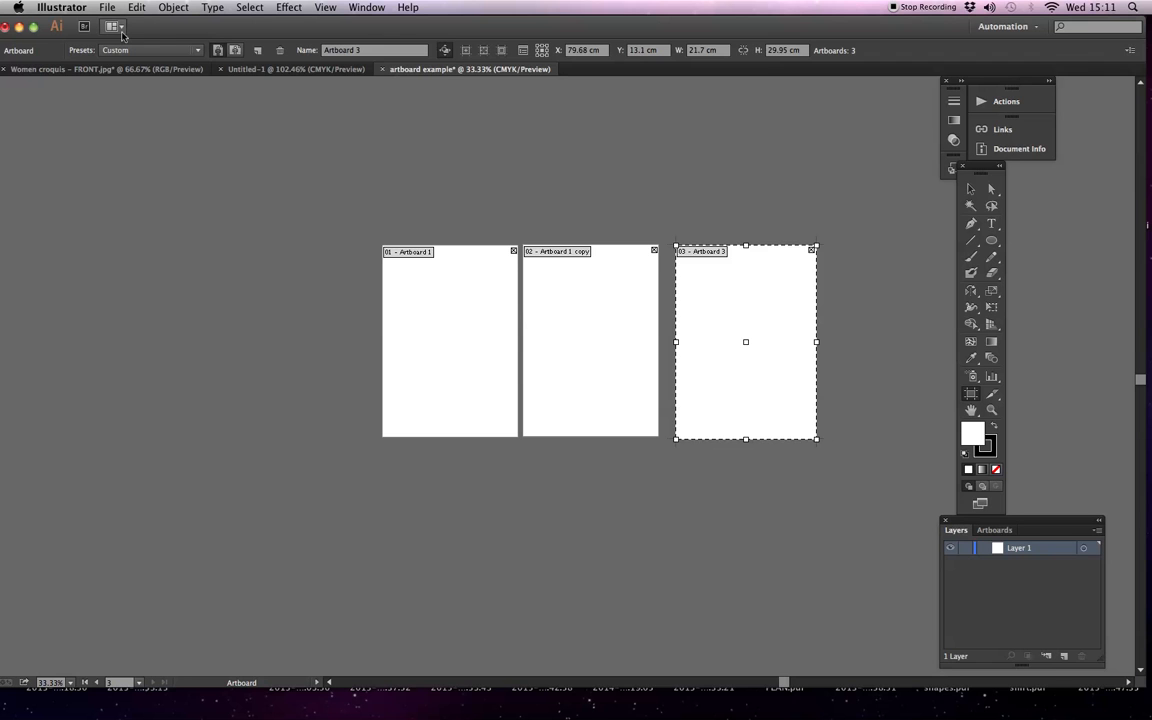
Set the third artboard to the A3 preset in landscape orientation
left_click_drag(150, 31, 160, 31)
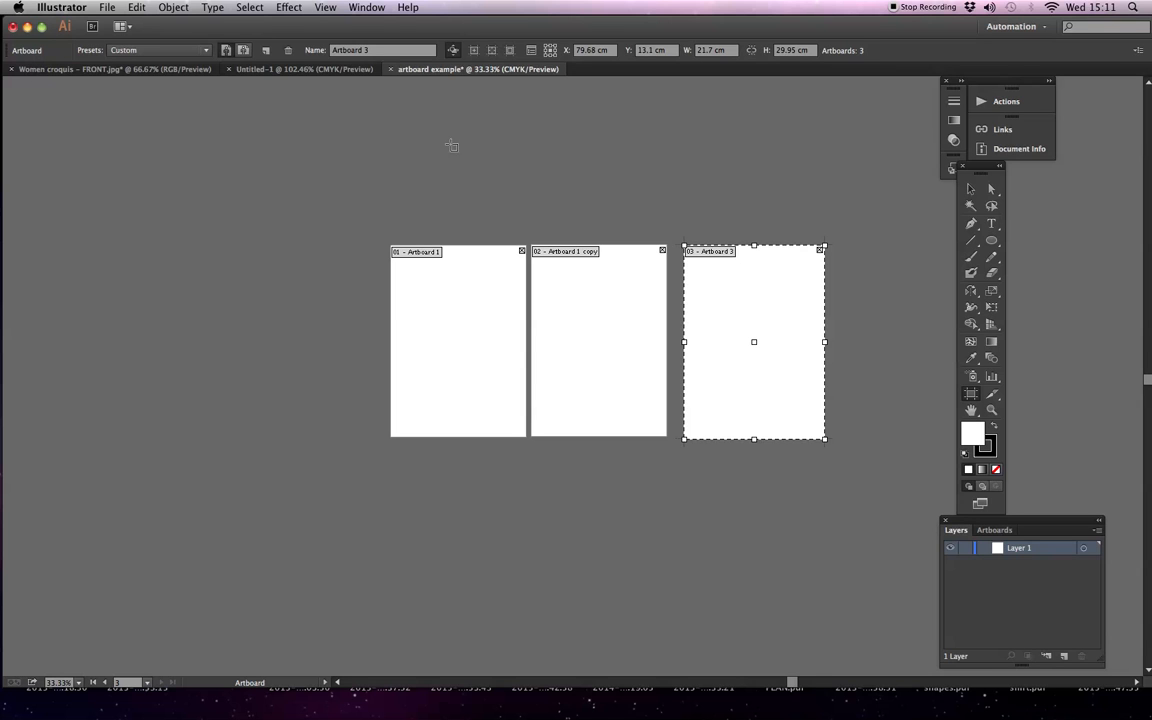
left_click(206, 51)
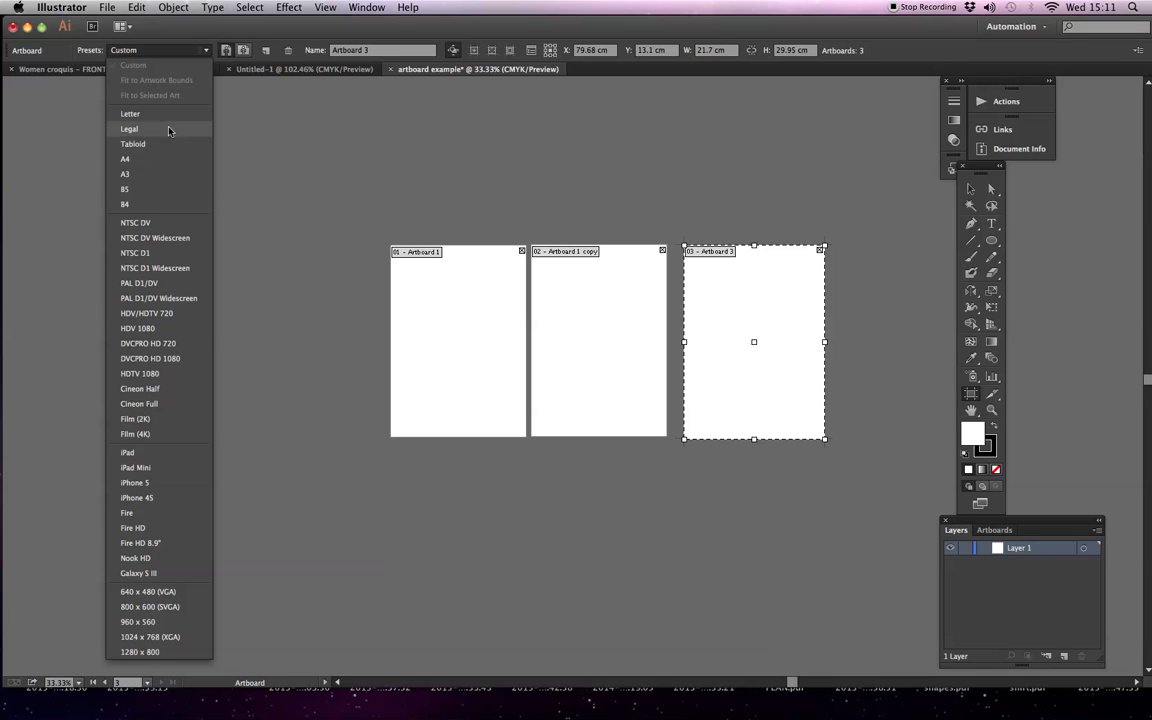
left_click(154, 176)
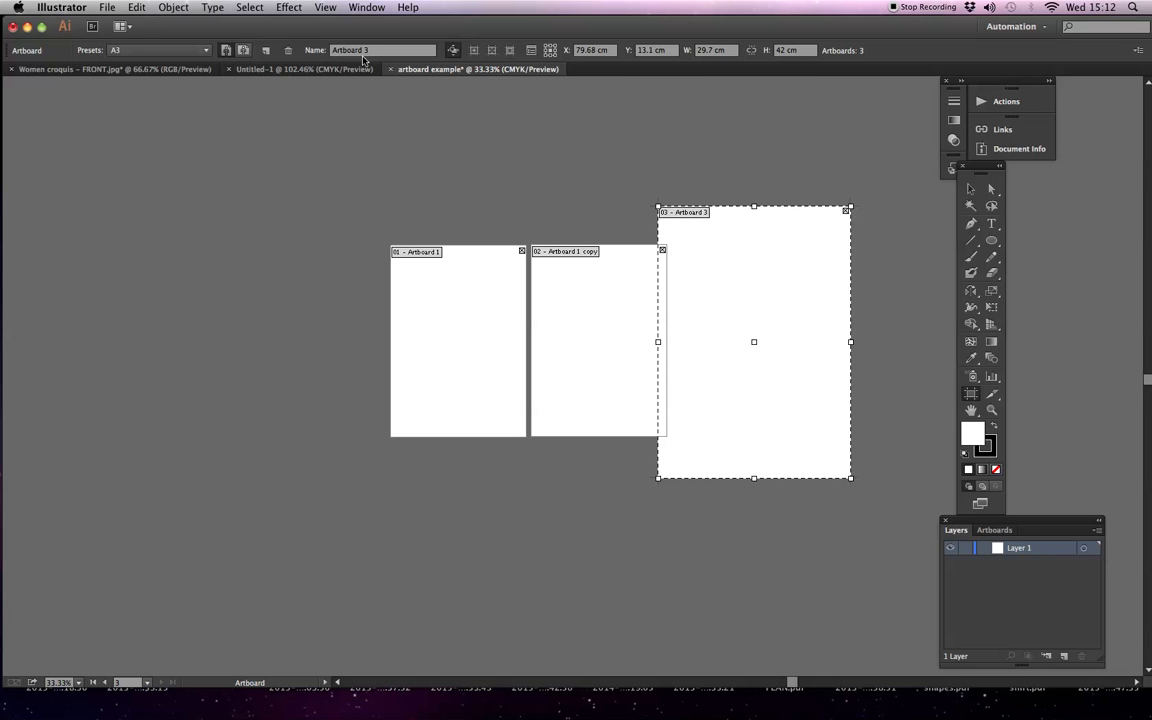
left_click(245, 51)
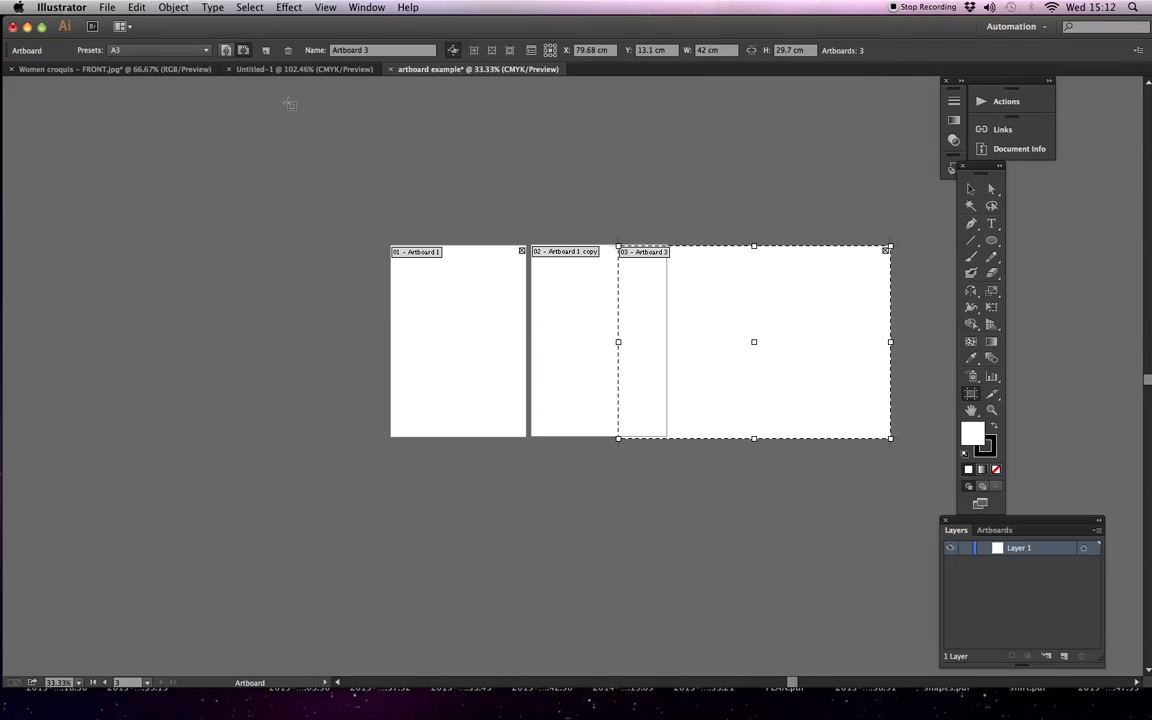
Move the A3 landscape artboard to the right until it no longer overlaps the second artboard
key("Right")
key("Right")
key("Right")
key("Right")
key("Right")
key("Right")
key("Right")
key("Right")
key("Right")
key("Right")
key("Right")
key("Right")
key("Right")
key("Right")
key("Right")
key("Right")
key("Right")
key("Right")
key("Right")
key("Right")
key("Right")
key("Right")
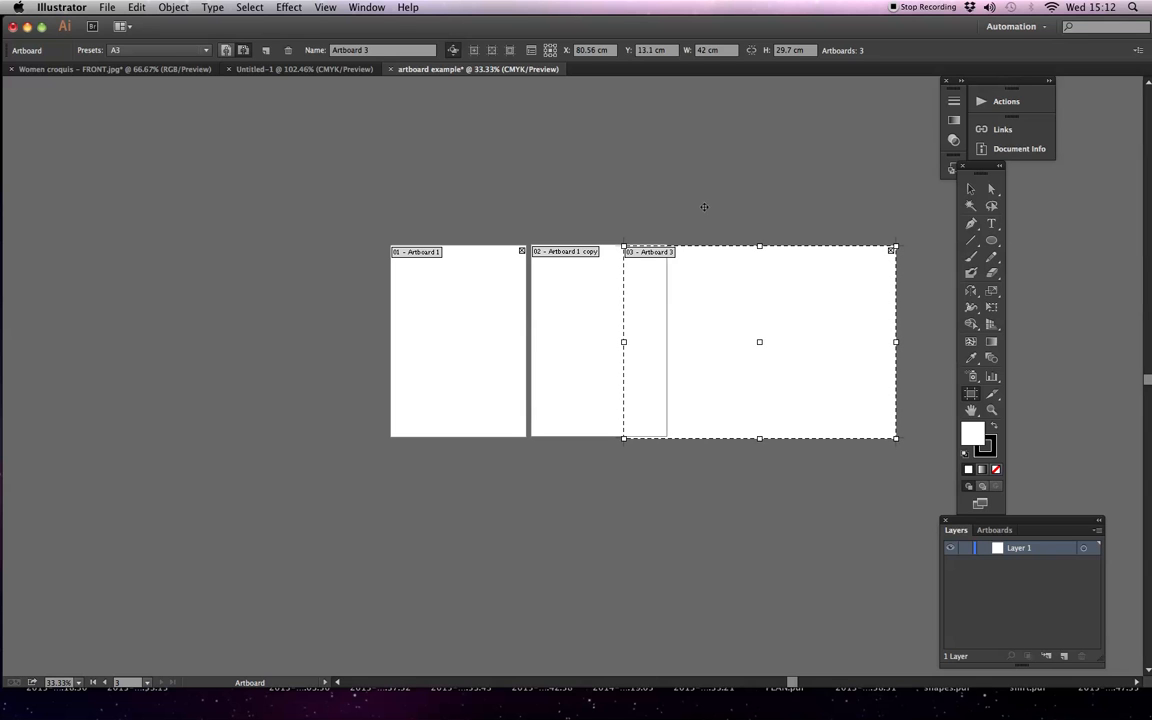
left_click_drag(760, 342, 814, 342)
Delete both A4 artboards, keeping only the A3 landscape one, and leave artboard editing
left_click(992, 410)
left_click_drag(385, 198, 855, 432)
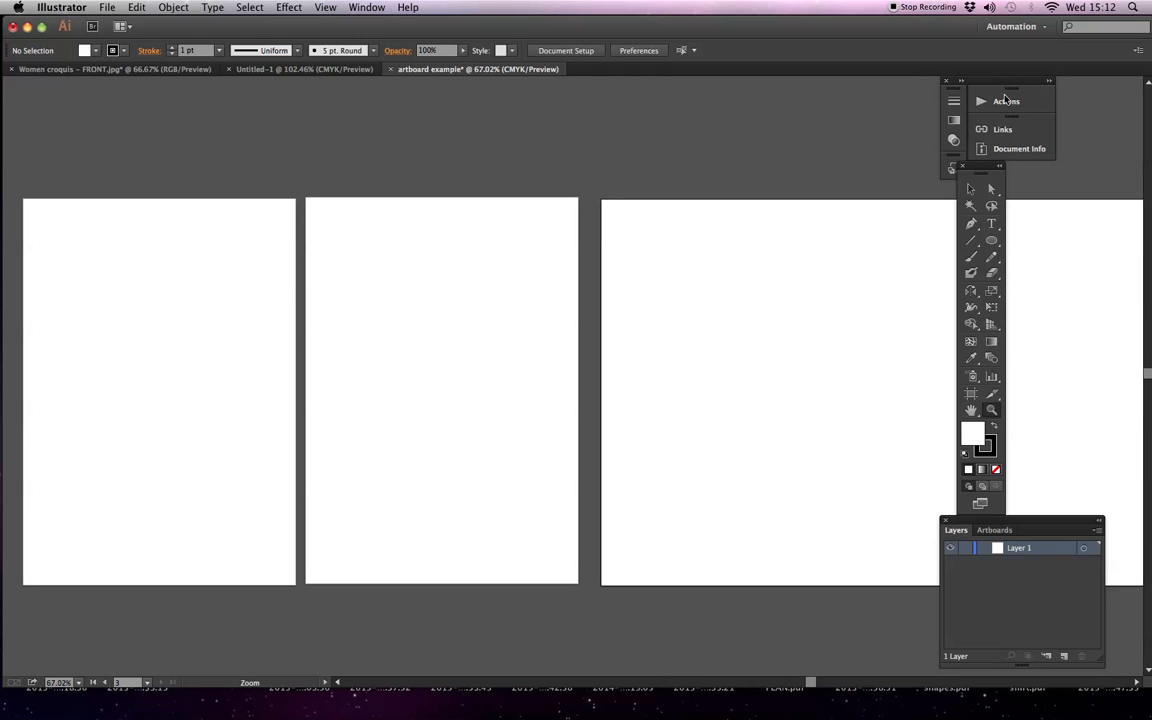
key("super+minus")
left_click_drag(703, 458, 563, 438)
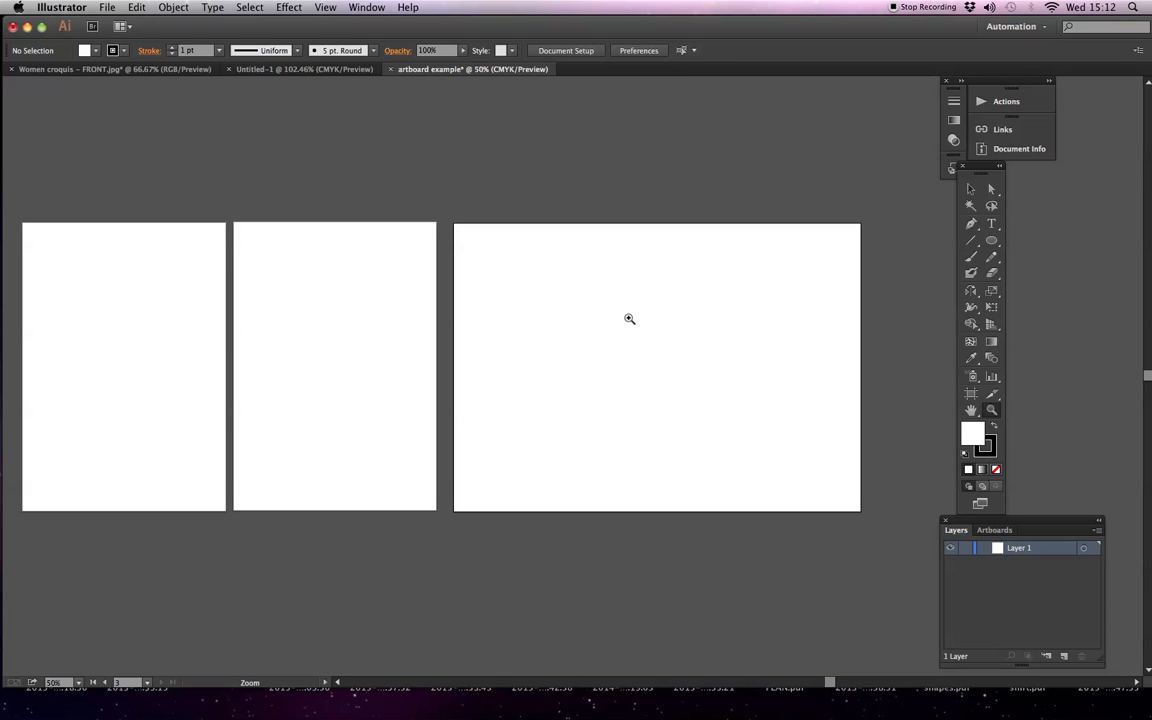
key("shift+o")
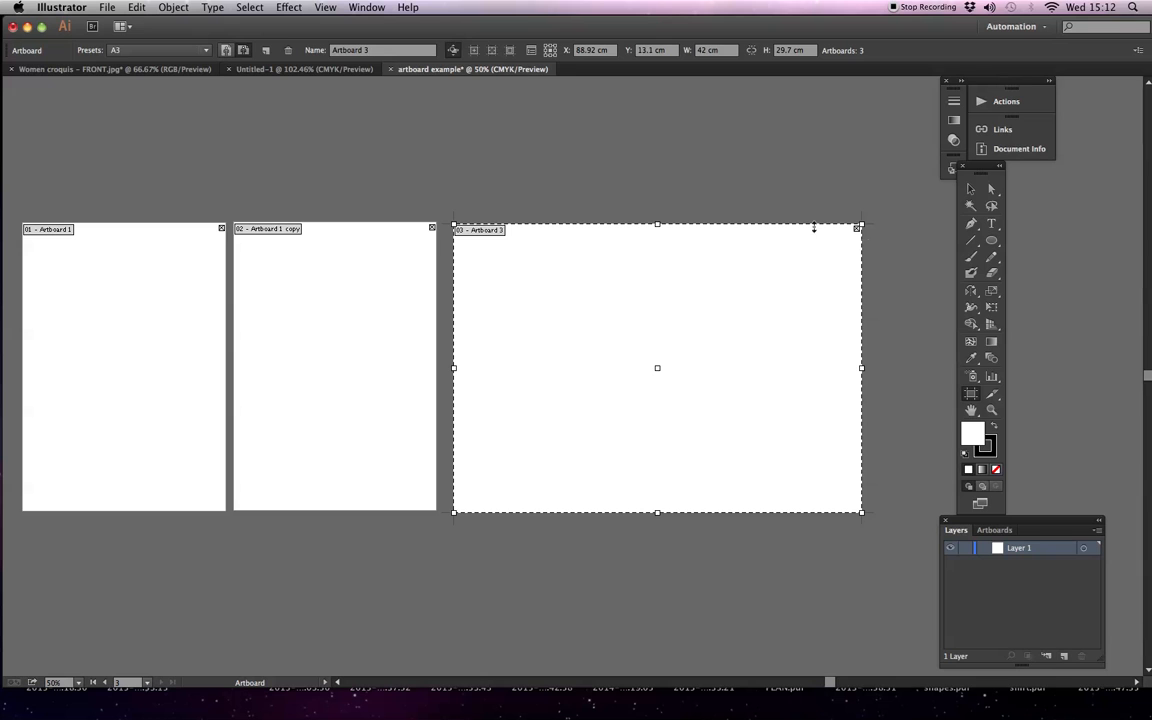
left_click(306, 297)
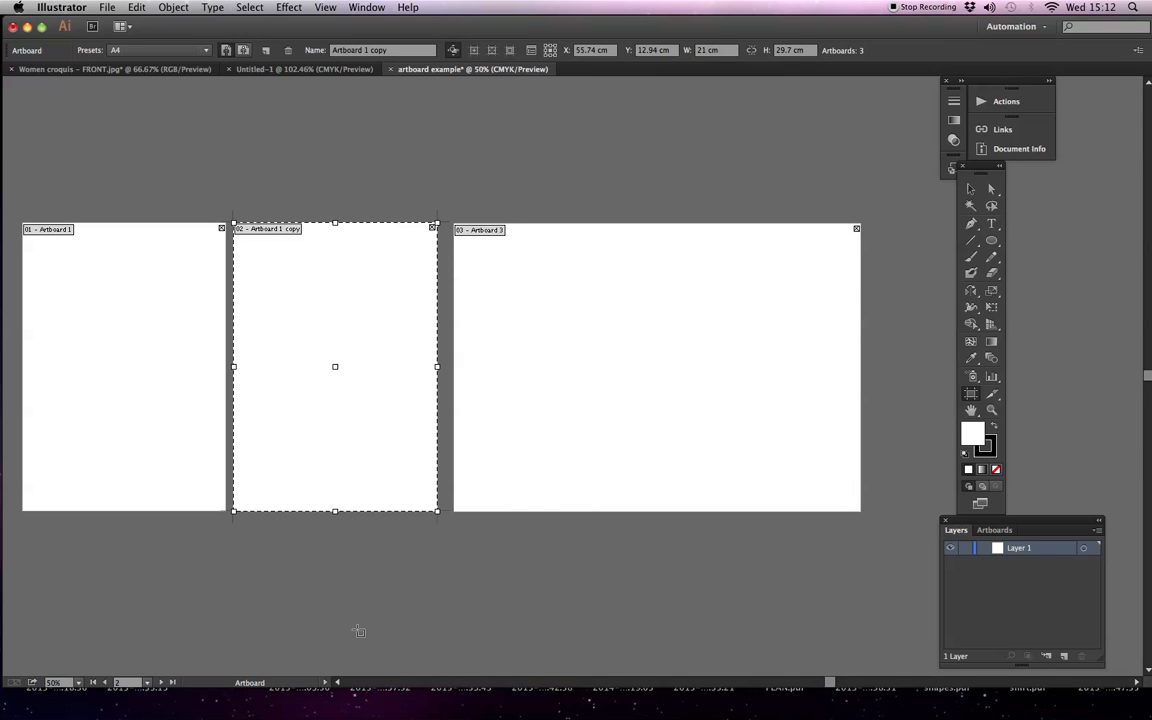
key("Delete")
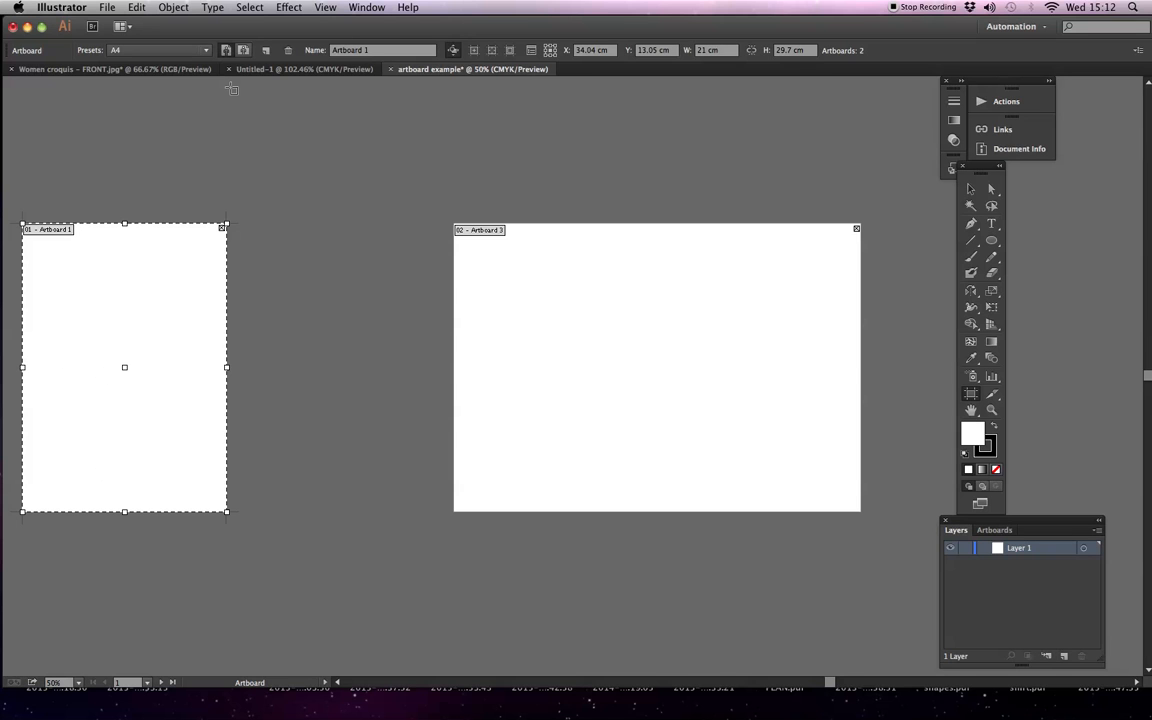
key("Delete")
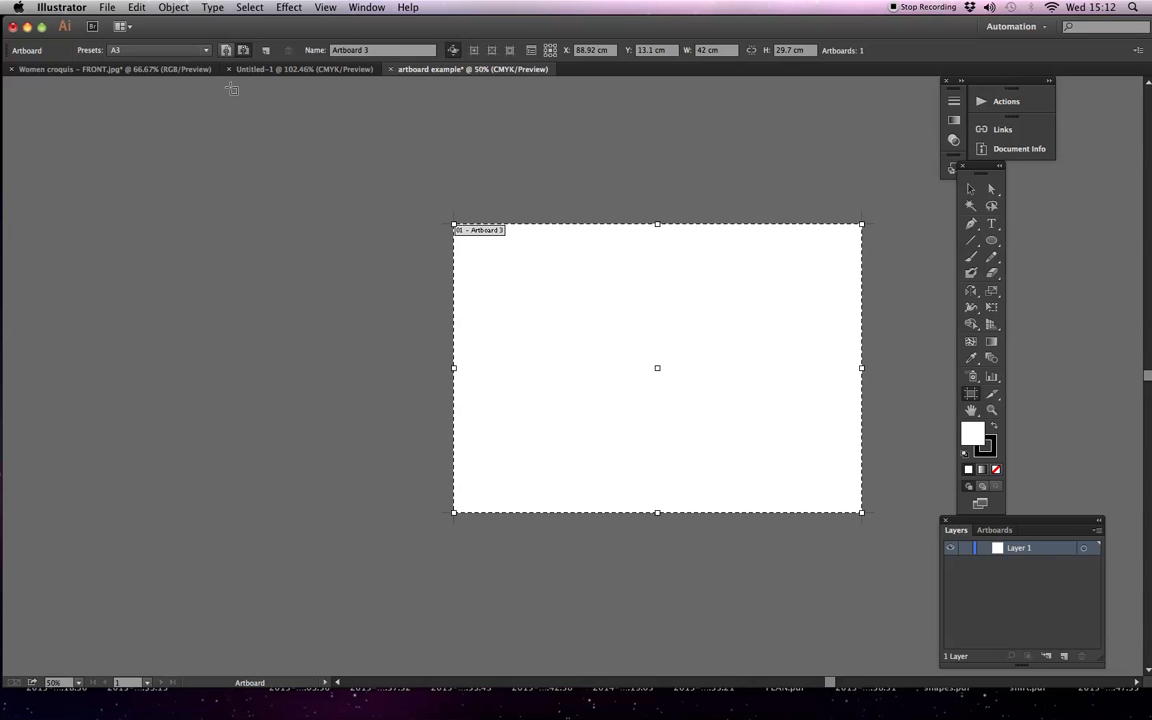
left_click(969, 190)
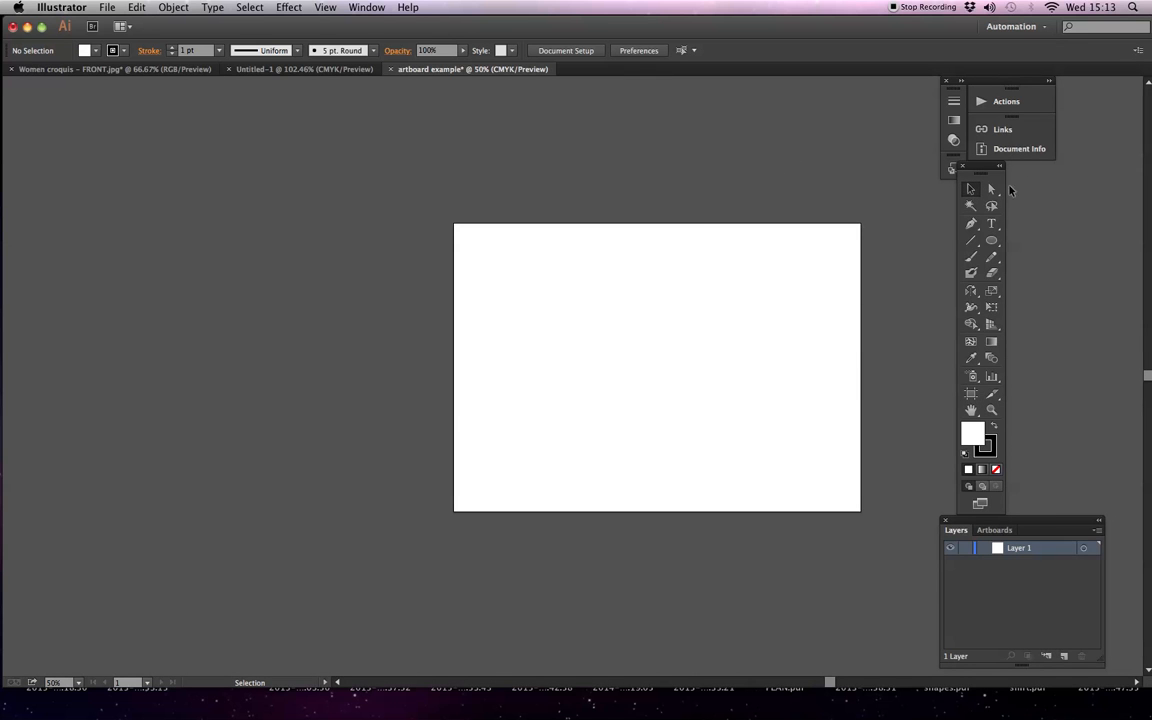
Draw an ellipse in the middle of the A3 artboard and delete it again
left_click_drag(663, 316, 453, 297)
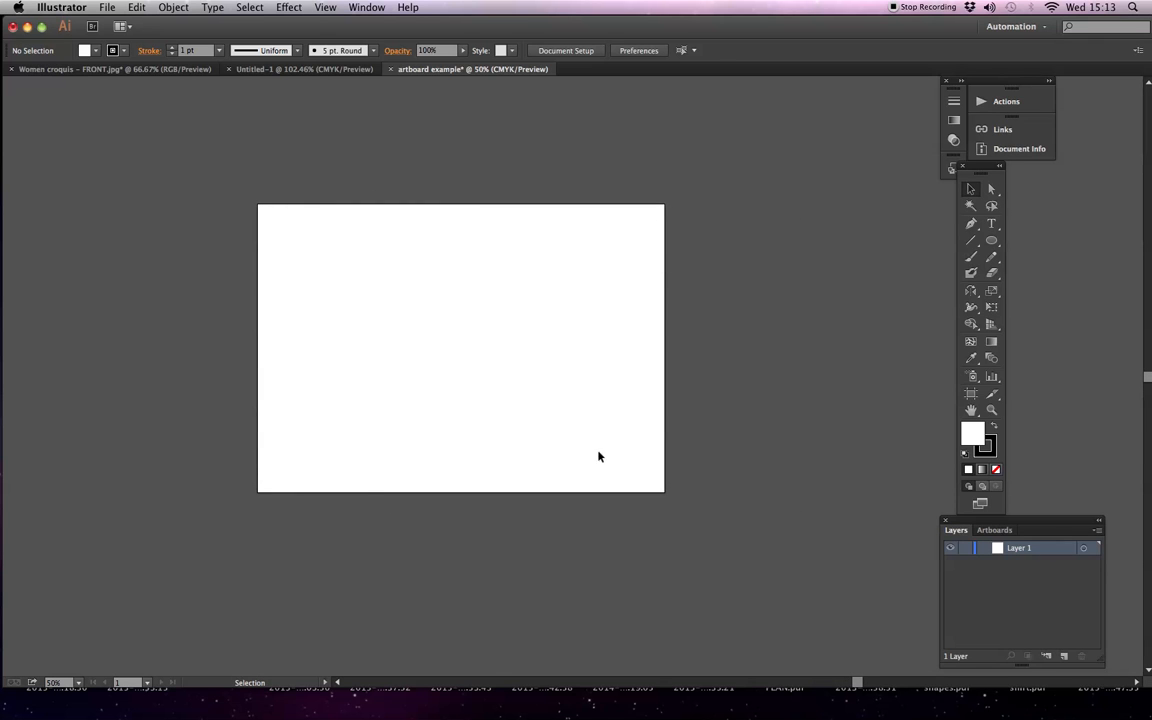
left_click(991, 240)
left_click_drag(358, 282, 532, 441)
key("v")
key("Delete")
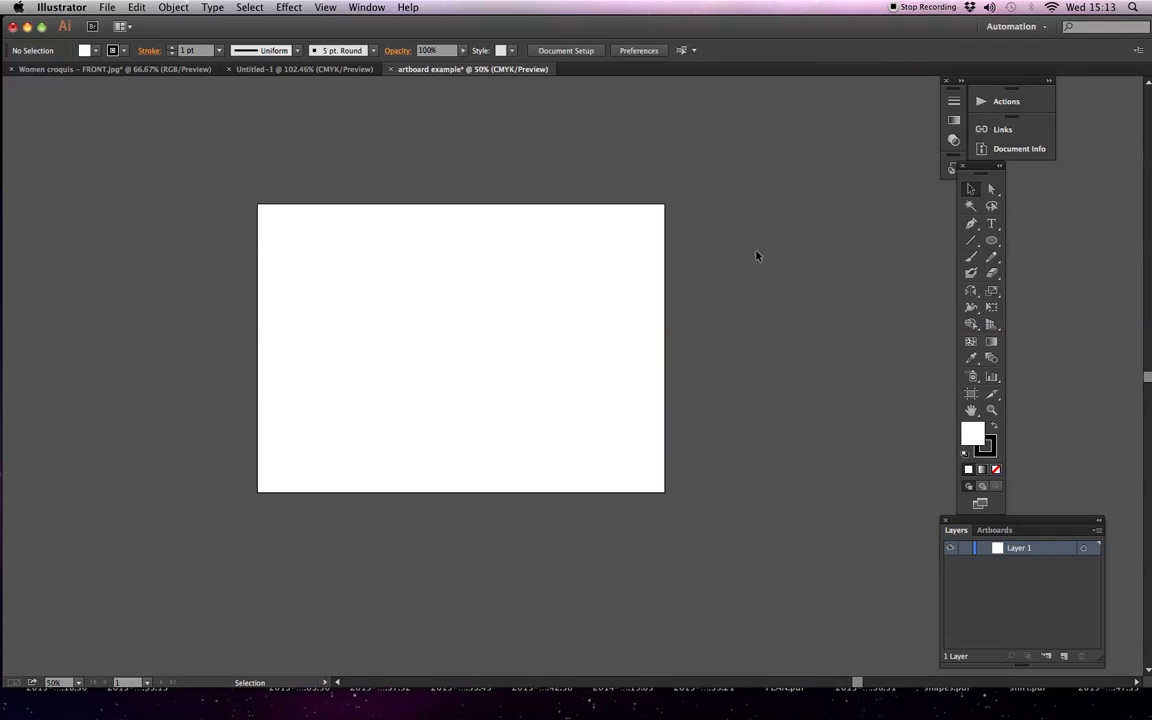